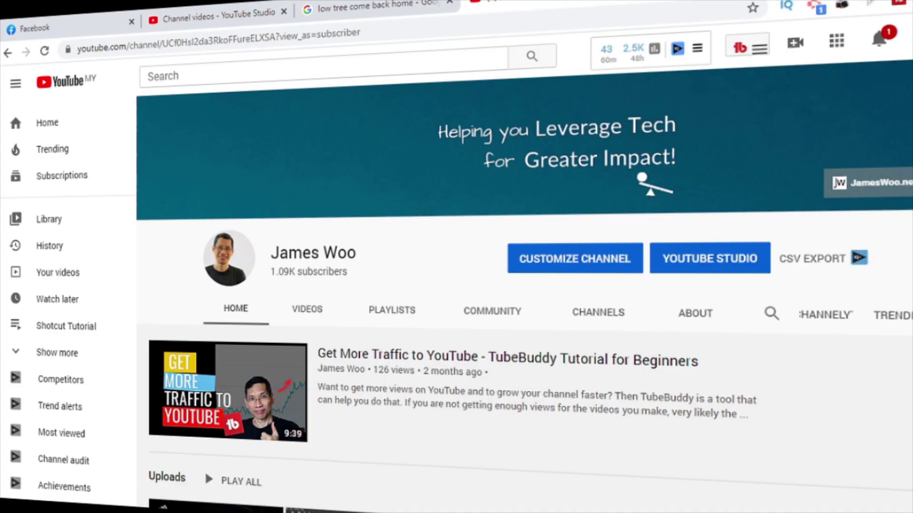
Change the preview playback quality from 1/2 to 1/8 and play the timeline.
{"action": "scroll", "coordinate": [523, 309], "scroll_direction": "down", "scroll_amount": 2}
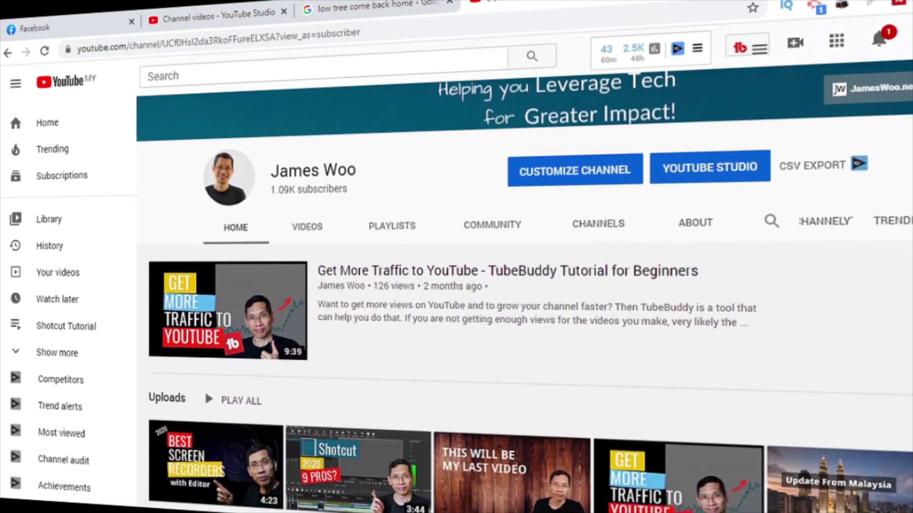
{"action": "scroll", "coordinate": [522, 309], "scroll_direction": "down", "scroll_amount": 4}
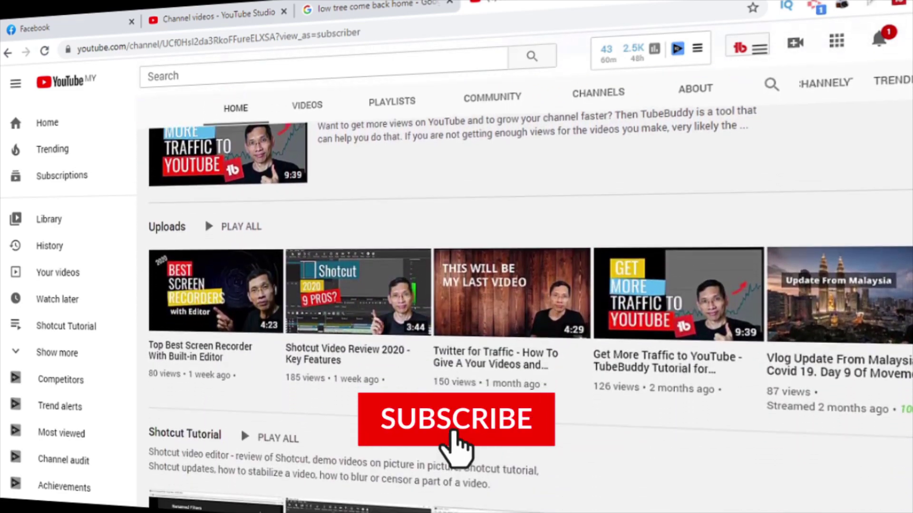
{"action": "scroll", "coordinate": [523, 309], "scroll_direction": "down", "scroll_amount": 3}
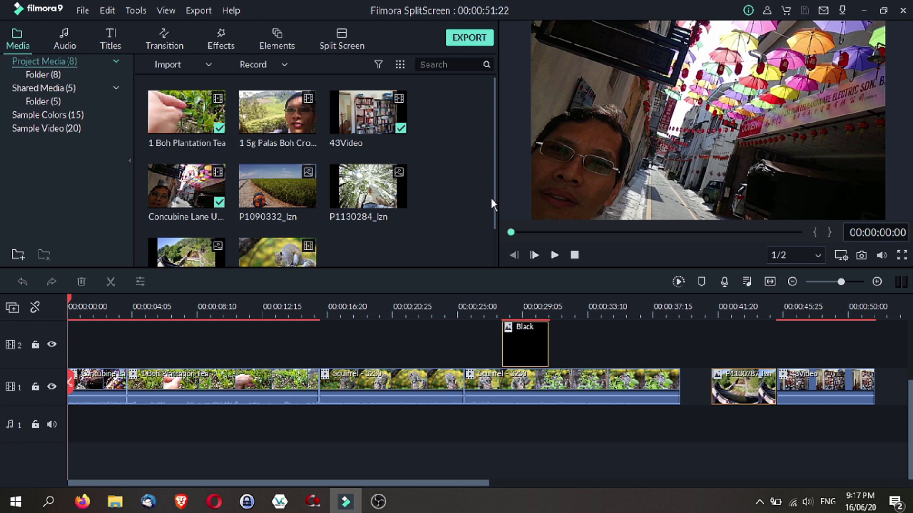
{"action": "left_click", "coordinate": [818, 257]}
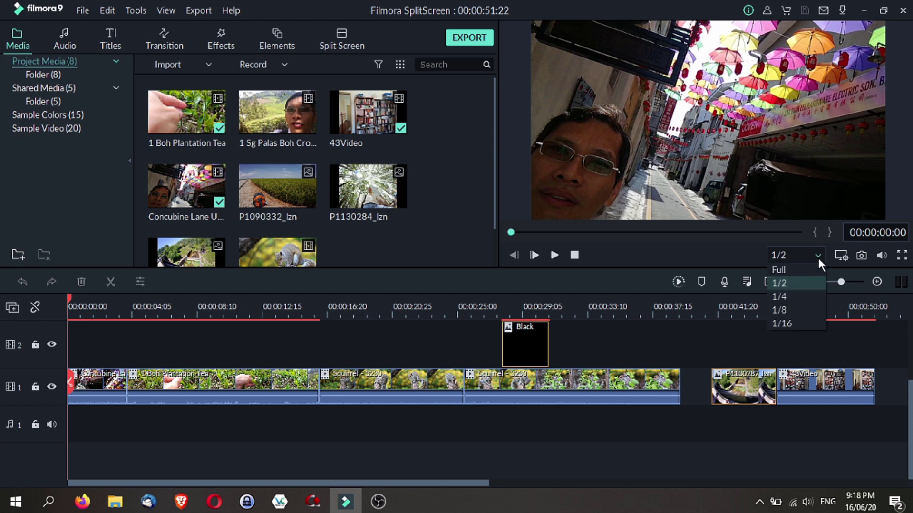
{"action": "left_click", "coordinate": [789, 310]}
{"action": "left_click", "coordinate": [553, 255]}
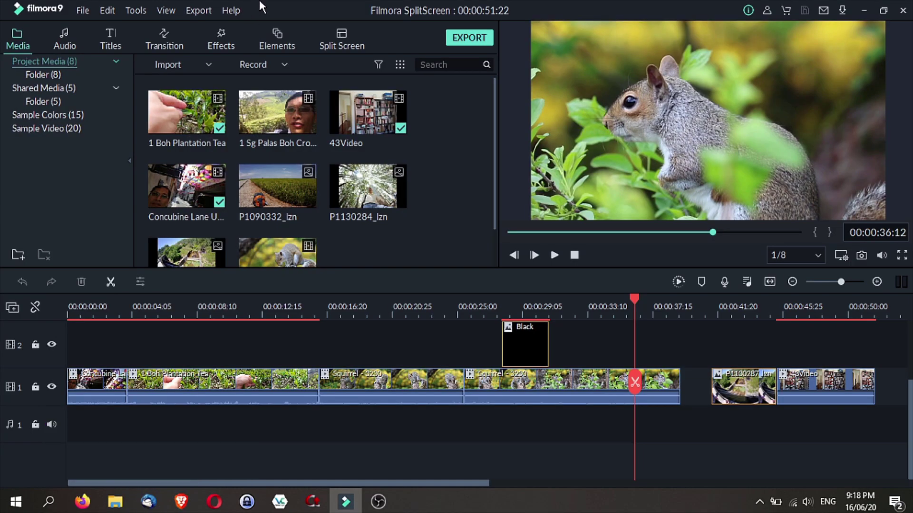
Check the project settings, then review the Editing preferences' defaults, including the 150-frame photo duration.
{"action": "key", "text": "ctrl+shift+comma"}
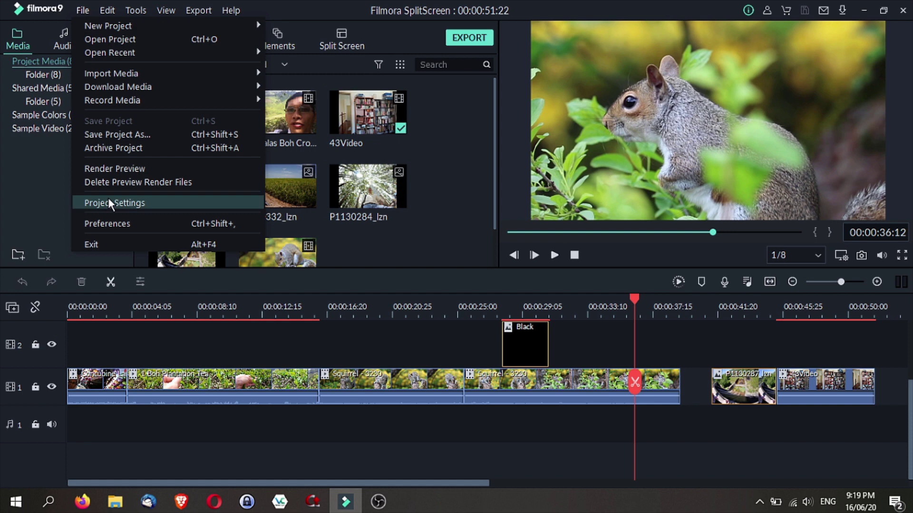
{"action": "left_click", "coordinate": [107, 197]}
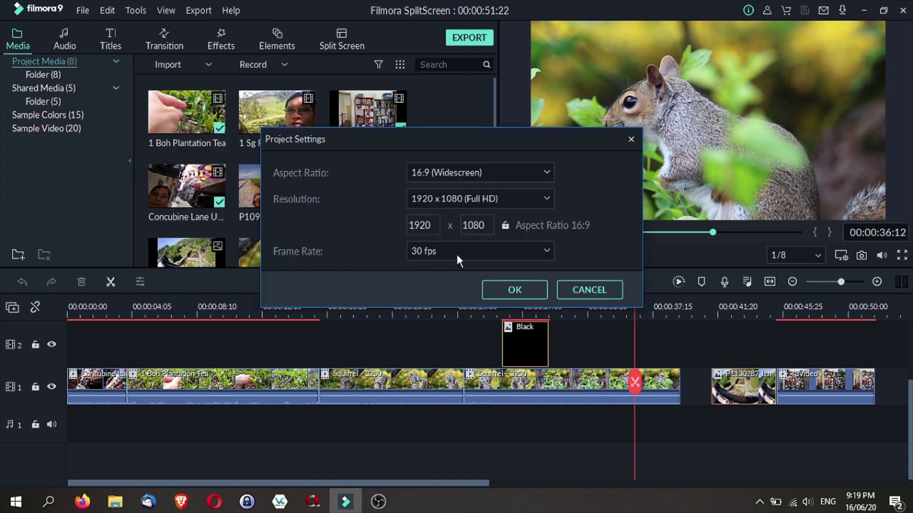
{"action": "left_click", "coordinate": [517, 291]}
{"action": "left_click", "coordinate": [81, 13]}
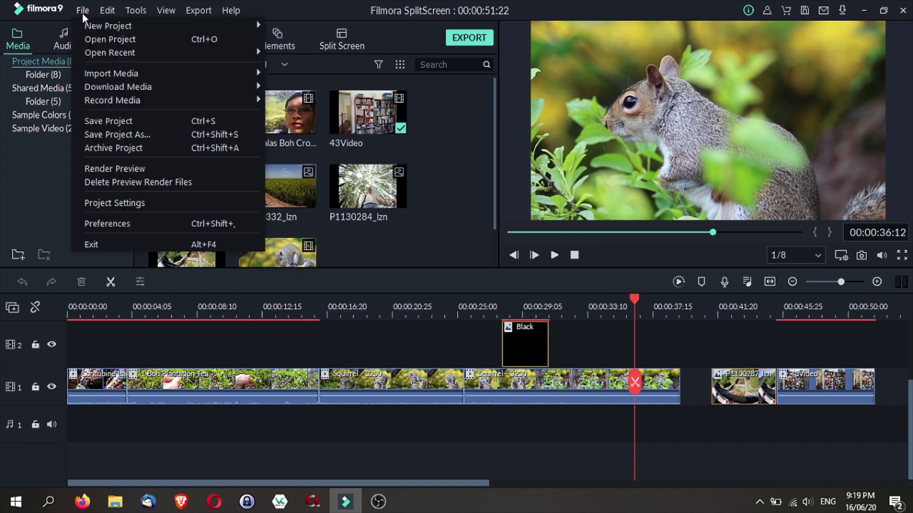
{"action": "left_click", "coordinate": [128, 224]}
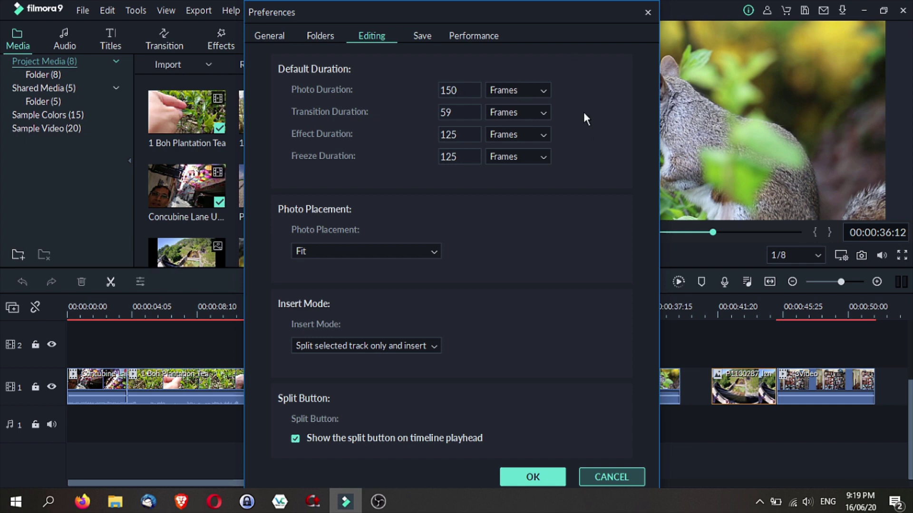
{"action": "left_click", "coordinate": [504, 477]}
Add the P1090332_lzn photo after the last clip on track 1.
{"action": "left_click_drag", "start_coordinate": [480, 483], "coordinate": [690, 484]}
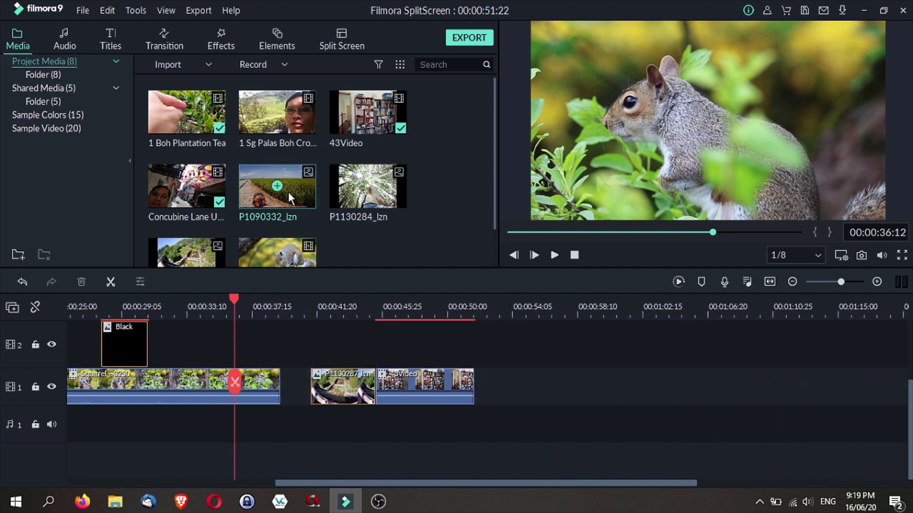
{"action": "left_click", "coordinate": [495, 313]}
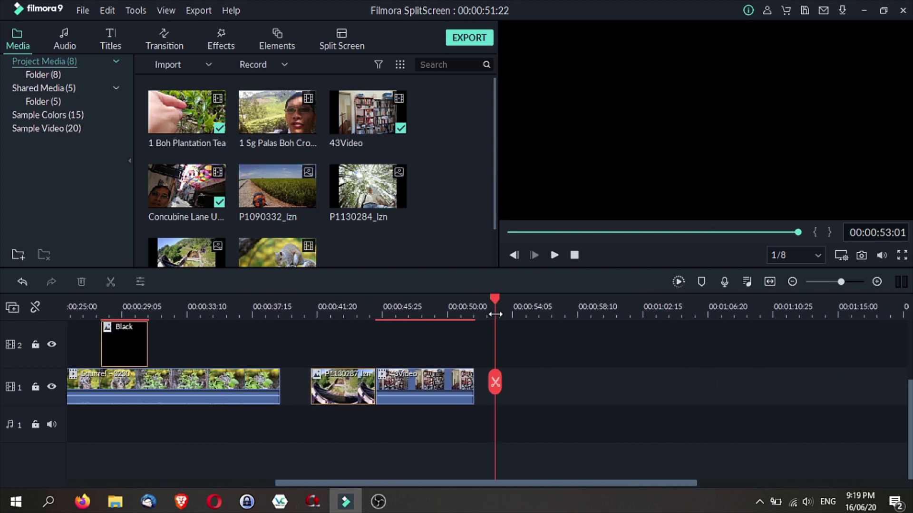
{"action": "left_click", "coordinate": [276, 186]}
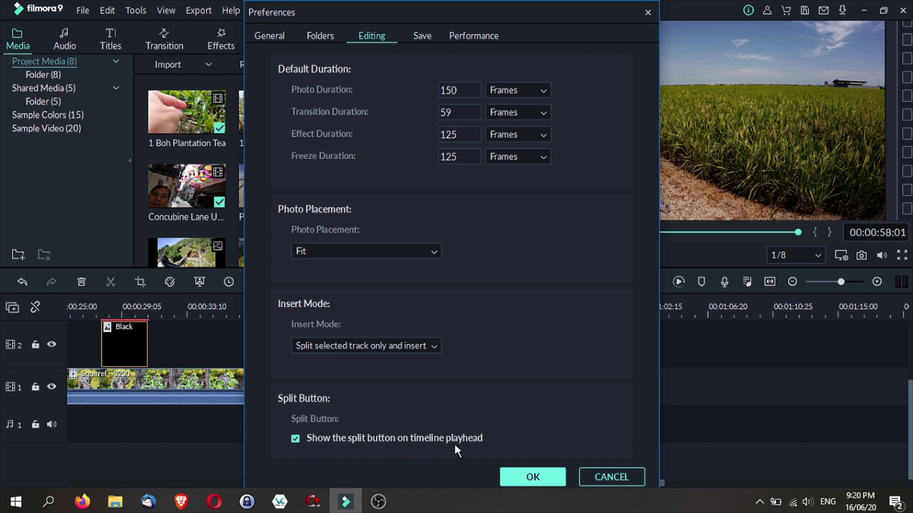
Place the playhead over P1090332_lzn and turn off the playhead split button in Editing preferences.
{"action": "left_click", "coordinate": [537, 475]}
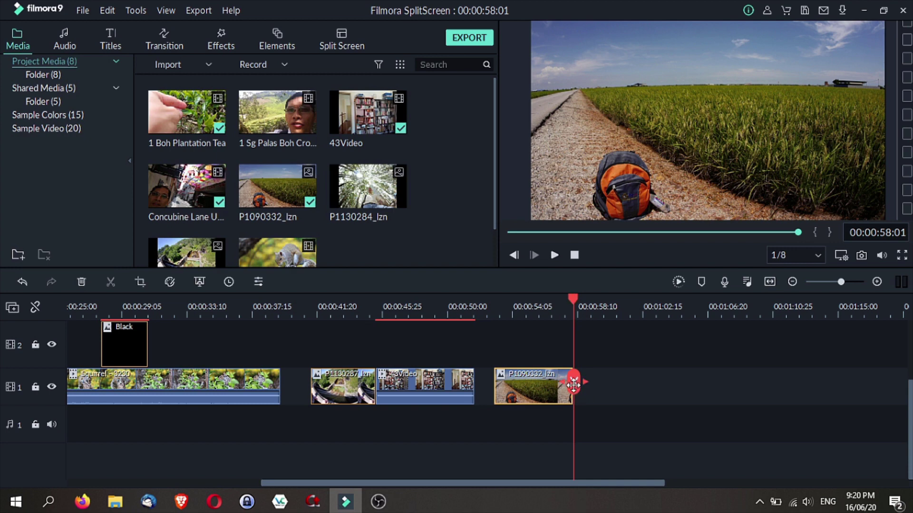
{"action": "left_click_drag", "start_coordinate": [577, 386], "coordinate": [534, 386]}
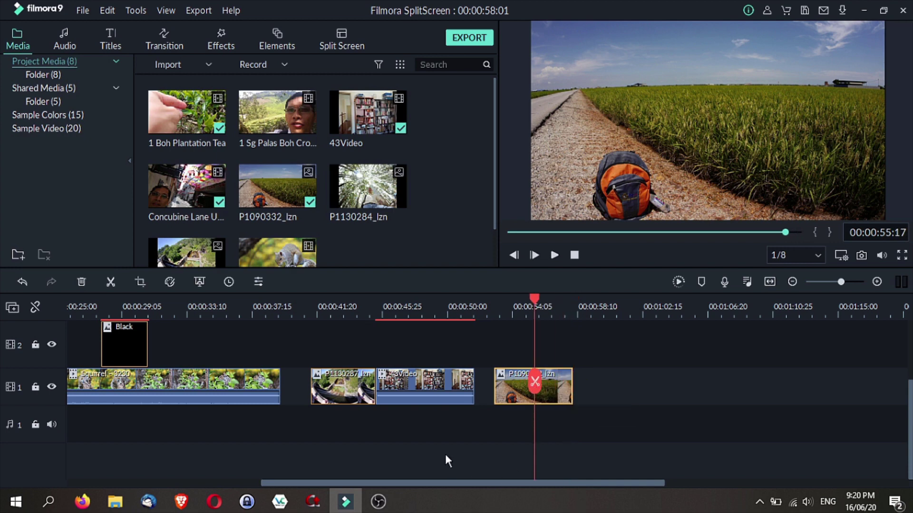
{"action": "left_click", "coordinate": [83, 11]}
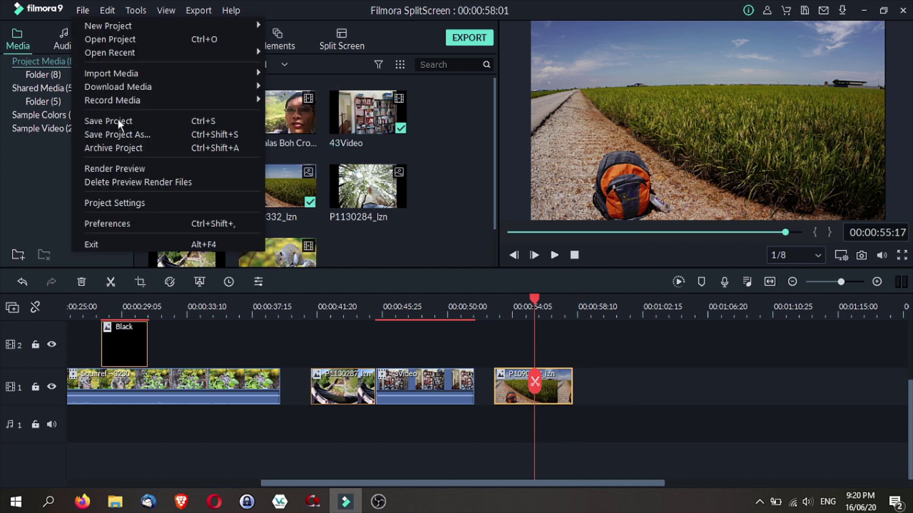
{"action": "left_click", "coordinate": [105, 219]}
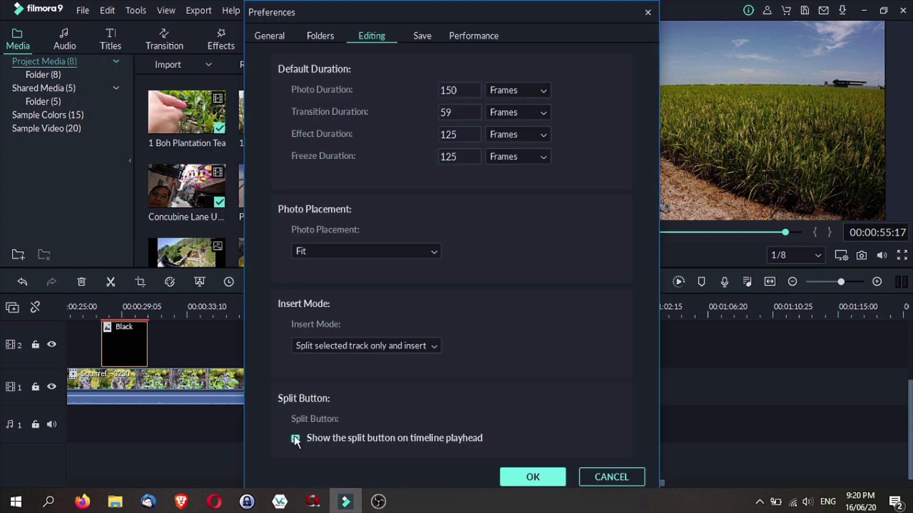
{"action": "left_click", "coordinate": [521, 471]}
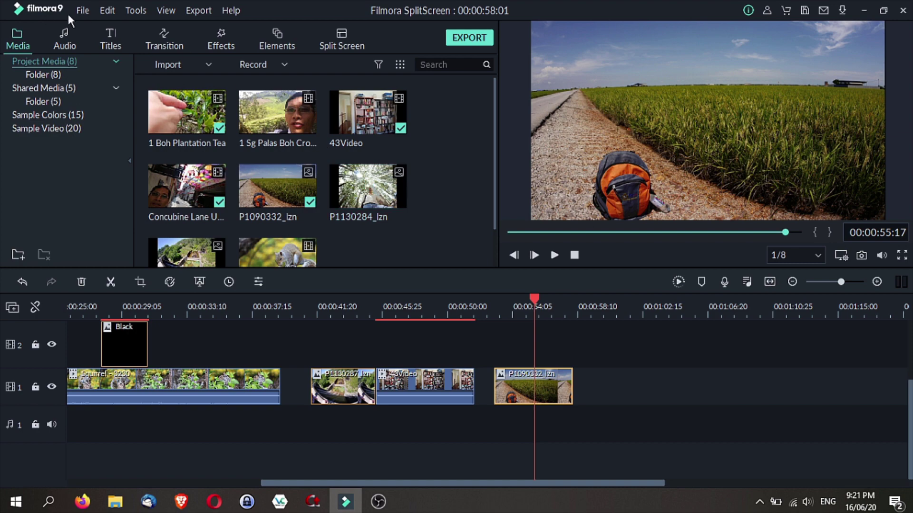
Re-enable the playhead split button, split P1090332_lzn, and move the second piece later.
{"action": "left_click", "coordinate": [82, 11]}
{"action": "left_click", "coordinate": [102, 221]}
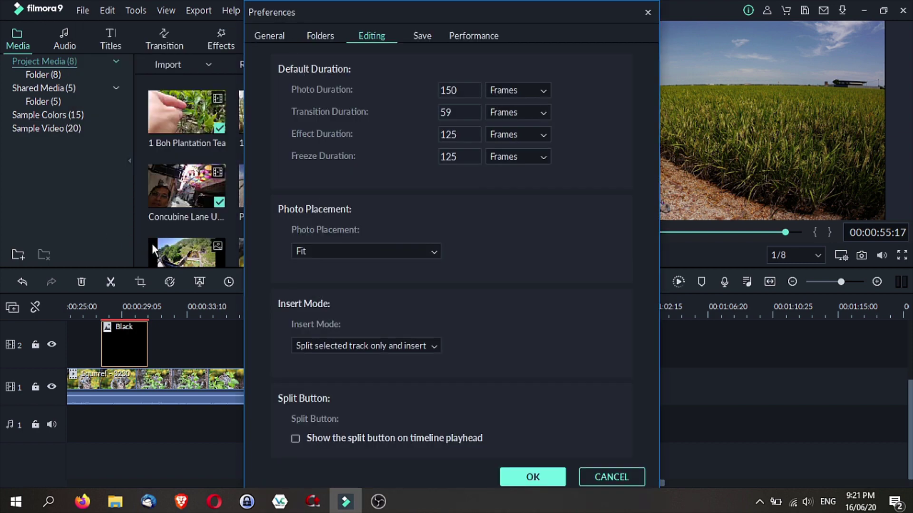
{"action": "left_click", "coordinate": [521, 477]}
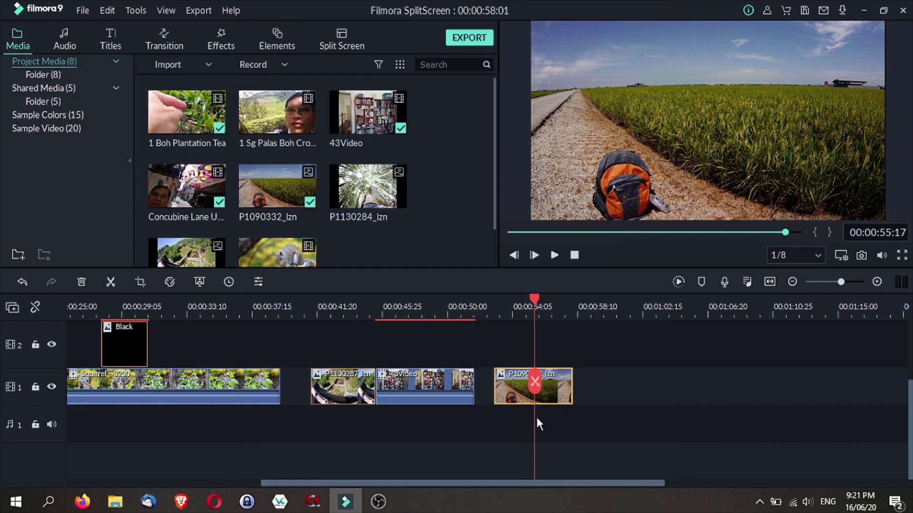
{"action": "left_click", "coordinate": [535, 382]}
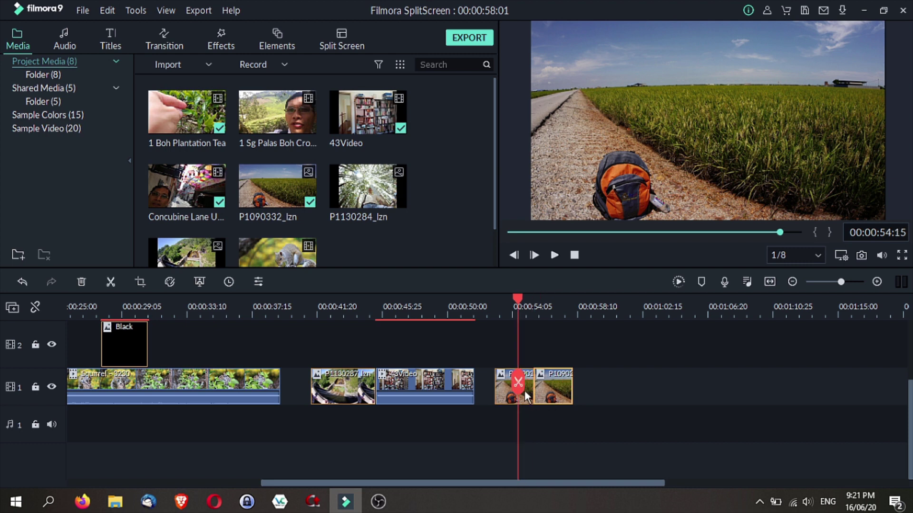
{"action": "mouse_move", "coordinate": [520, 418]}
{"action": "left_mouse_down"}
{"action": "mouse_move", "coordinate": [519, 450]}
{"action": "mouse_move", "coordinate": [519, 401]}
{"action": "mouse_move", "coordinate": [530, 436]}
{"action": "mouse_move", "coordinate": [521, 439]}
{"action": "mouse_move", "coordinate": [316, 414]}
{"action": "mouse_move", "coordinate": [529, 424]}
{"action": "left_mouse_up"}
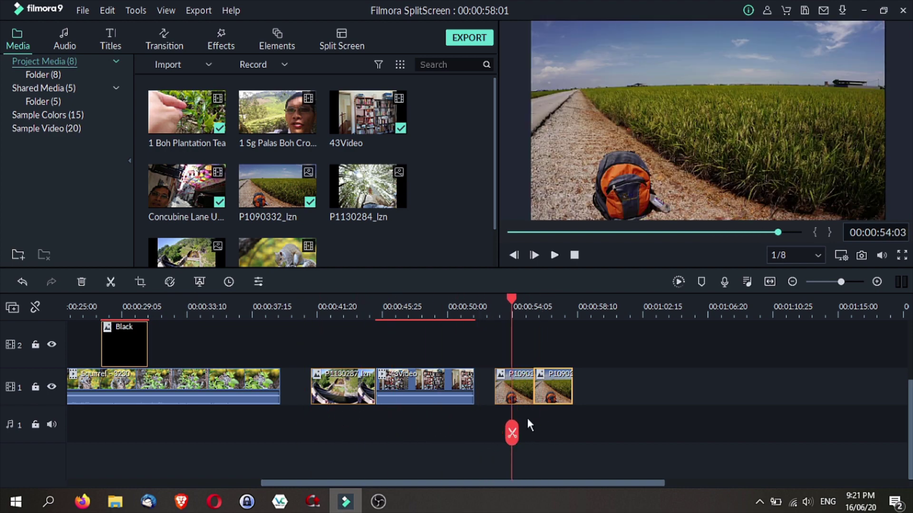
{"action": "mouse_move", "coordinate": [546, 386]}
{"action": "left_mouse_down"}
{"action": "mouse_move", "coordinate": [598, 397]}
{"action": "mouse_move", "coordinate": [552, 389]}
{"action": "left_mouse_up"}
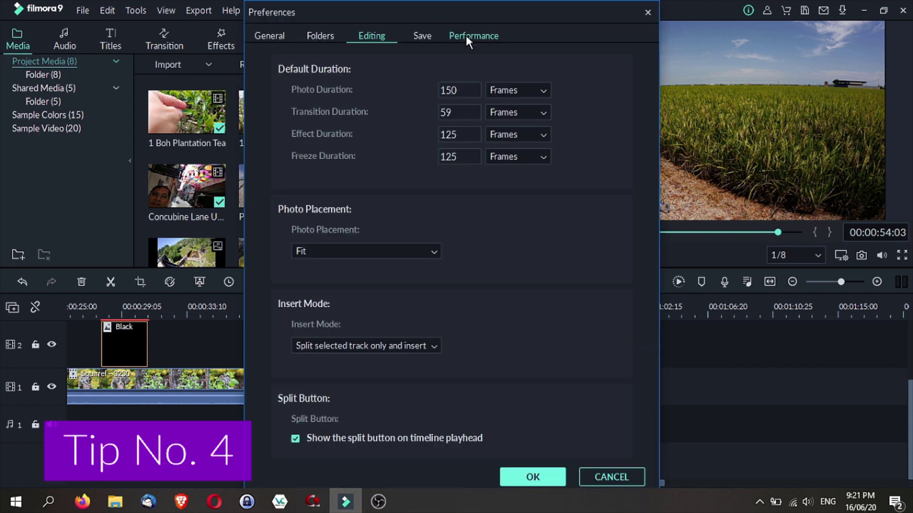
Review the Performance tab's Preview Render settings, then the Folders tab paths.
{"action": "left_click", "coordinate": [466, 36]}
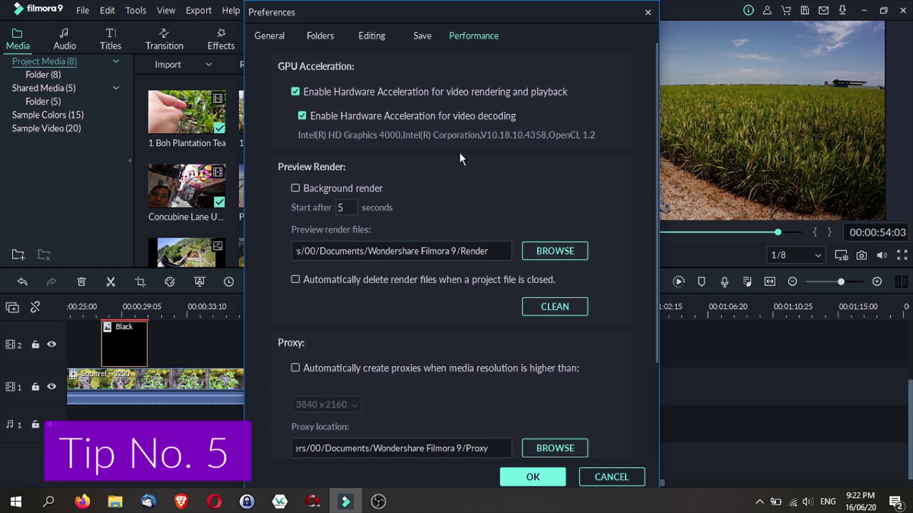
{"action": "left_click", "coordinate": [323, 36]}
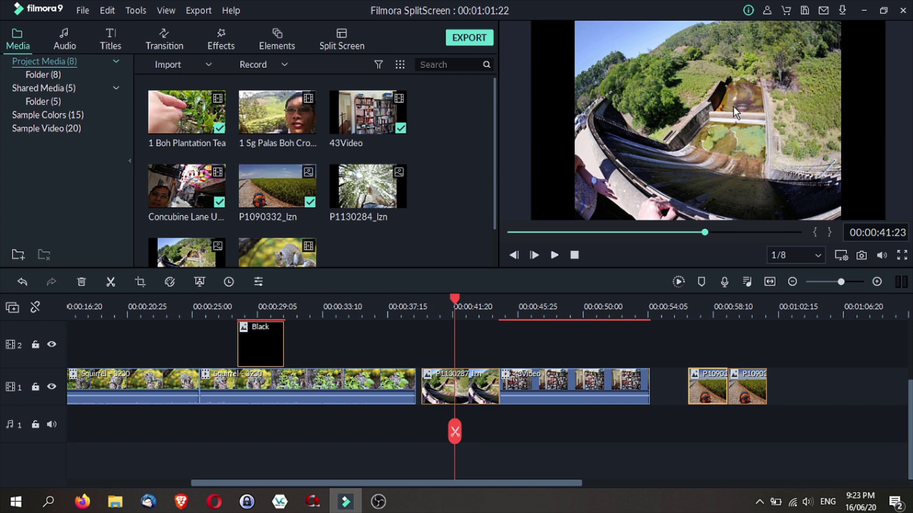
Apply Crop to Fit to the P1130287 and 43Video clips.
{"action": "right_click", "coordinate": [435, 383]}
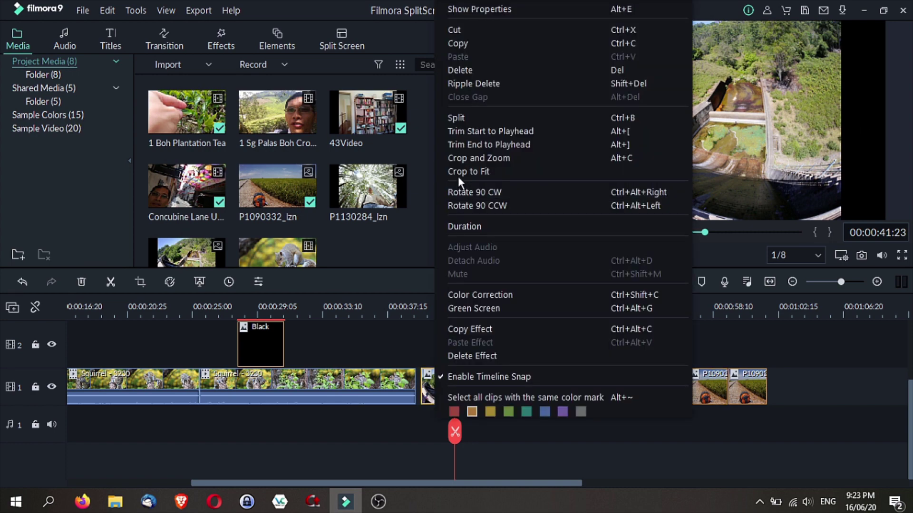
{"action": "left_click", "coordinate": [456, 171]}
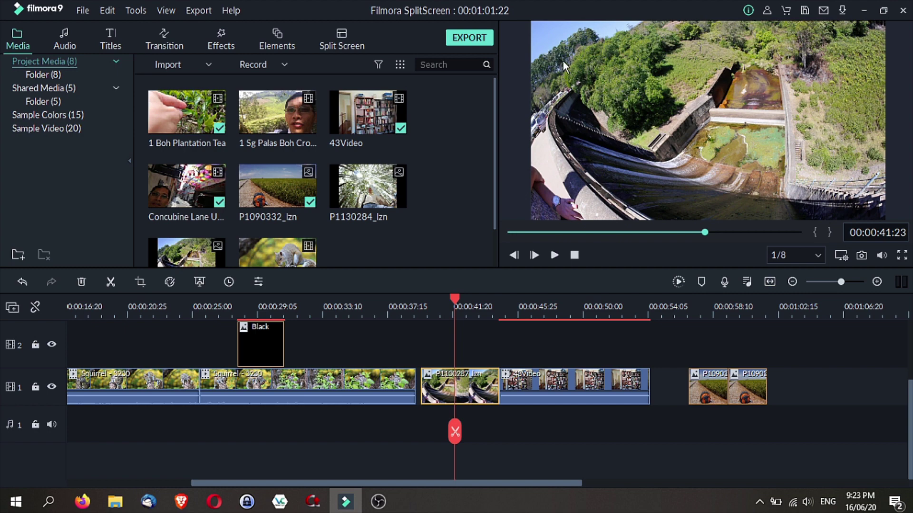
{"action": "left_click", "coordinate": [565, 304]}
{"action": "left_click", "coordinate": [538, 383]}
{"action": "right_click", "coordinate": [537, 382]}
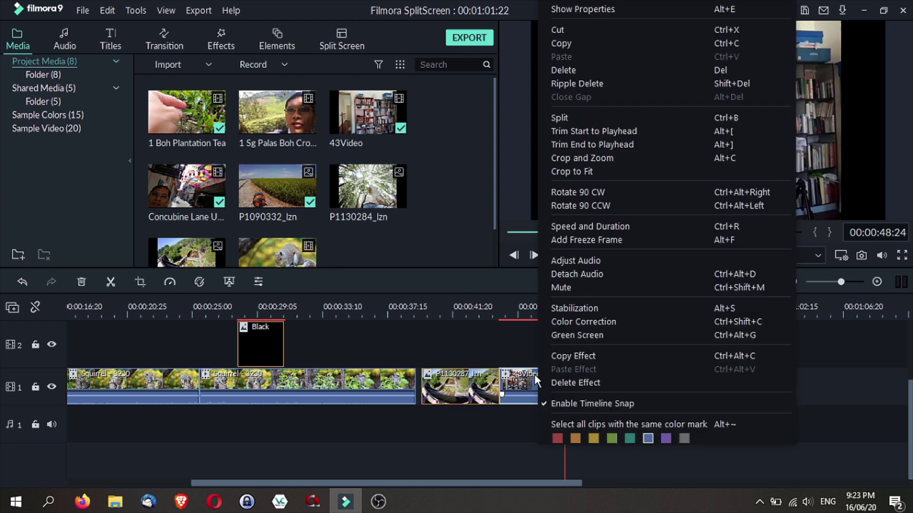
{"action": "left_click", "coordinate": [564, 173]}
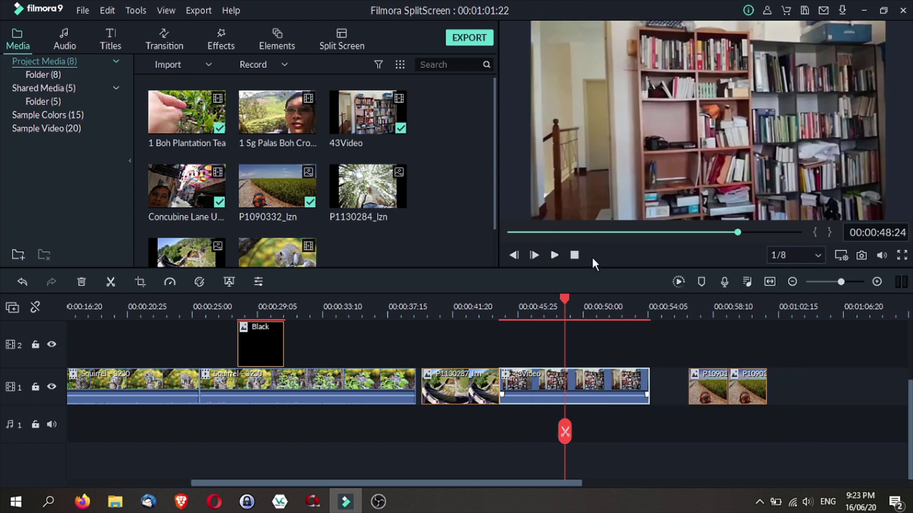
{"action": "left_click_drag", "start_coordinate": [564, 300], "coordinate": [546, 304]}
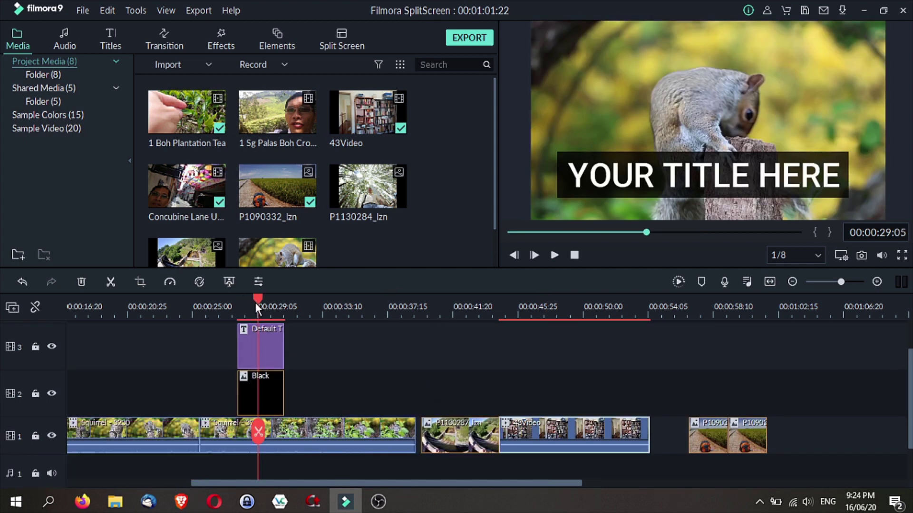
Hide and restore track 2 to compare the title with and without its black backing.
{"action": "mouse_move", "coordinate": [256, 308]}
{"action": "left_mouse_down"}
{"action": "mouse_move", "coordinate": [245, 304]}
{"action": "mouse_move", "coordinate": [253, 303]}
{"action": "left_mouse_up"}
{"action": "left_click", "coordinate": [264, 395]}
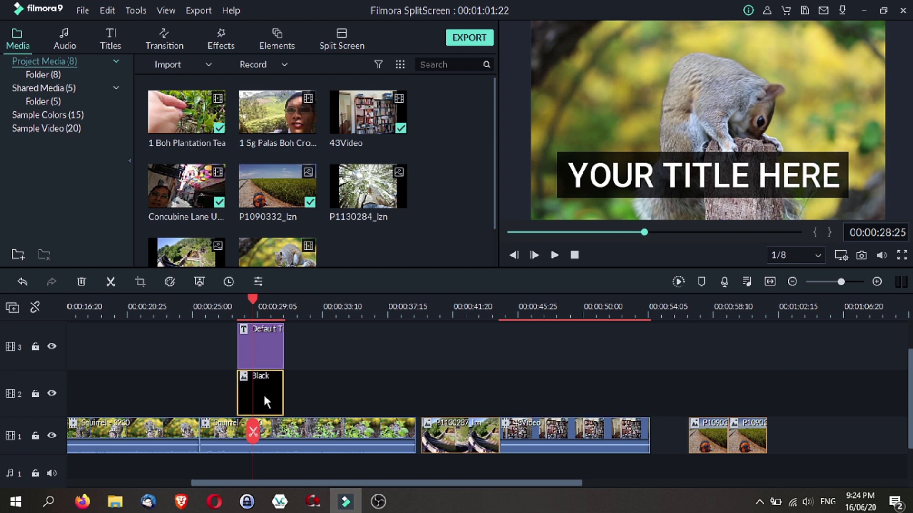
{"action": "left_click", "coordinate": [52, 393]}
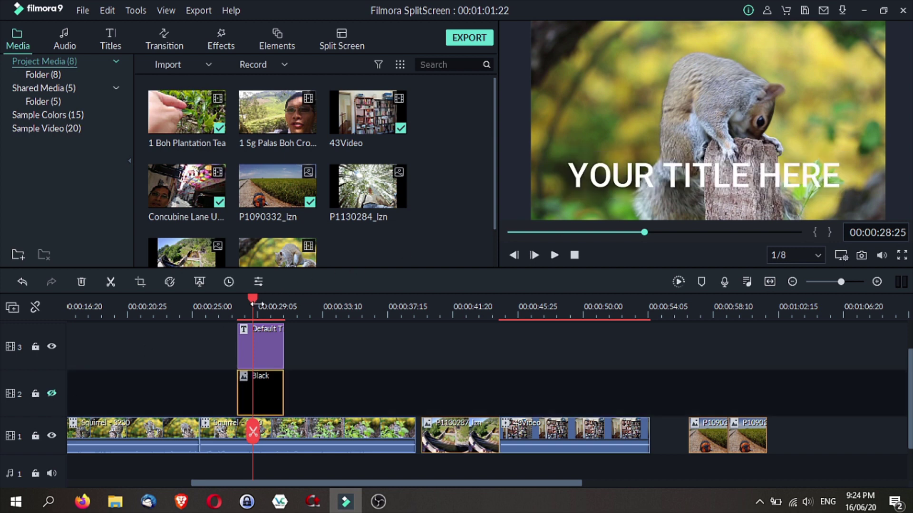
{"action": "left_click_drag", "start_coordinate": [252, 303], "coordinate": [256, 349]}
{"action": "left_click", "coordinate": [255, 361]}
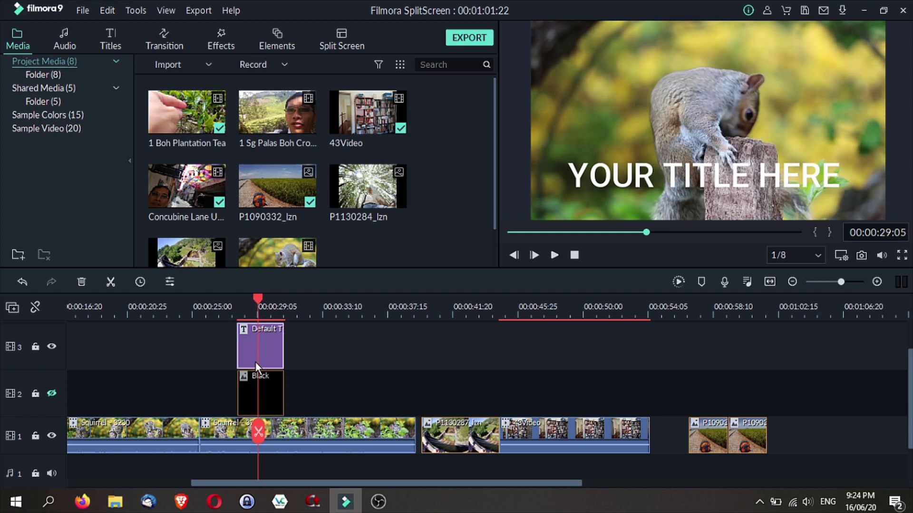
{"action": "left_click", "coordinate": [107, 45]}
{"action": "left_click", "coordinate": [709, 175]}
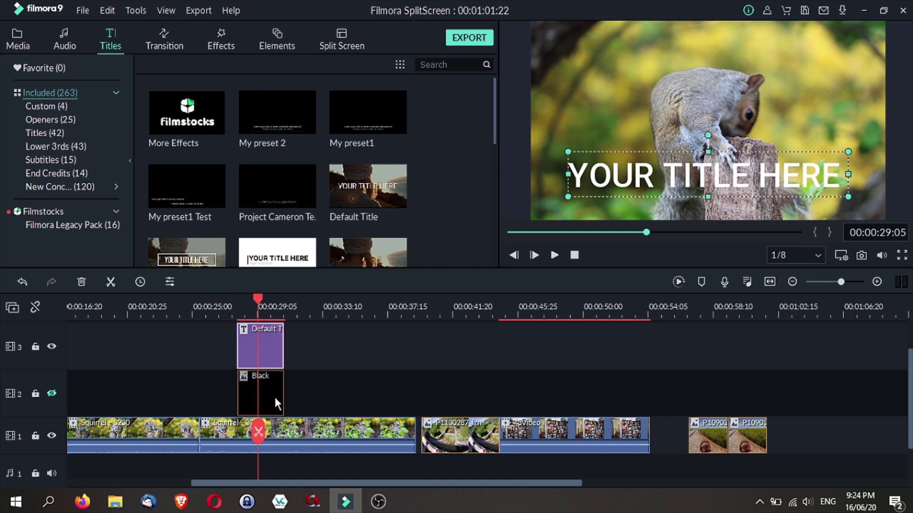
{"action": "left_click", "coordinate": [51, 394]}
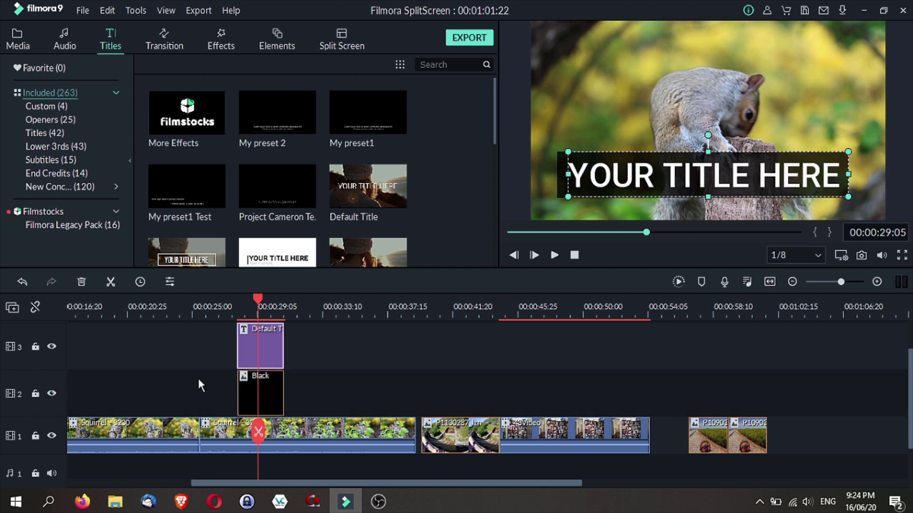
Lower the Black clip's Compositing opacity from 76.55 to 57.93%.
{"action": "double_click", "coordinate": [580, 170]}
{"action": "left_click_drag", "start_coordinate": [310, 132], "coordinate": [274, 133]}
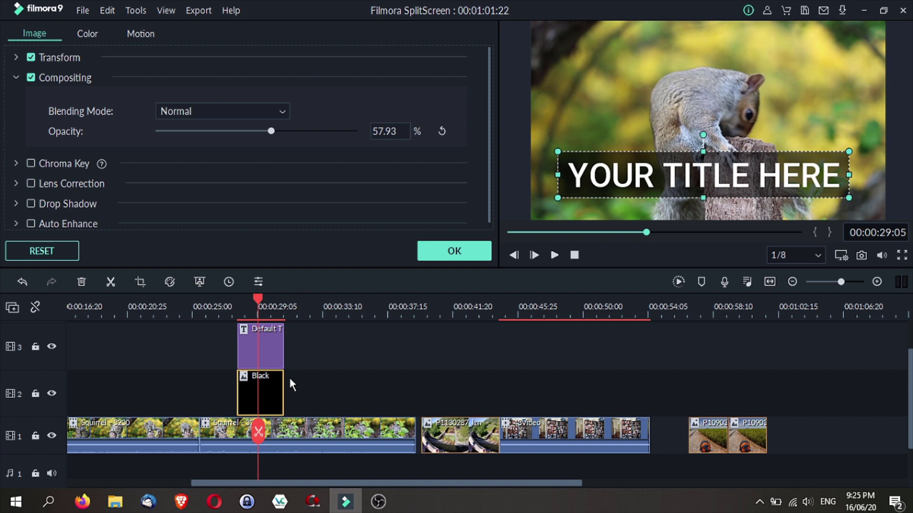
{"action": "left_click", "coordinate": [288, 431]}
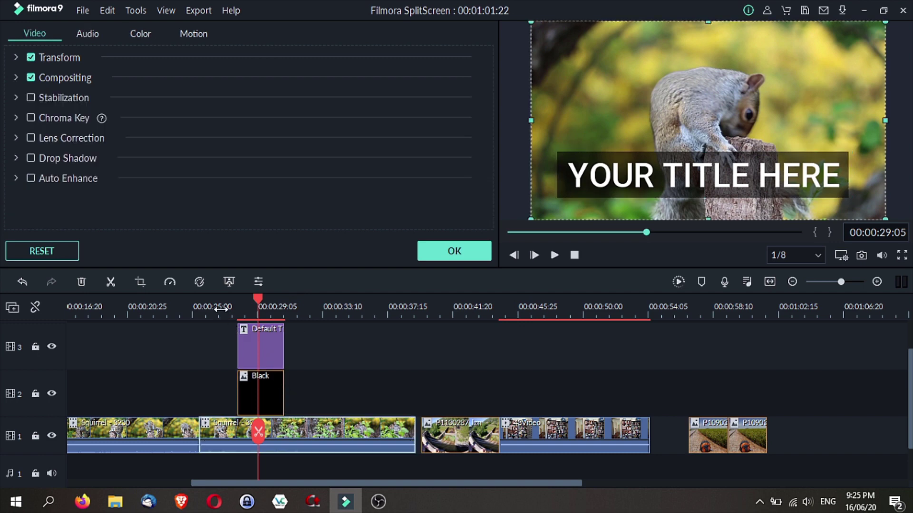
{"action": "left_click", "coordinate": [270, 397]}
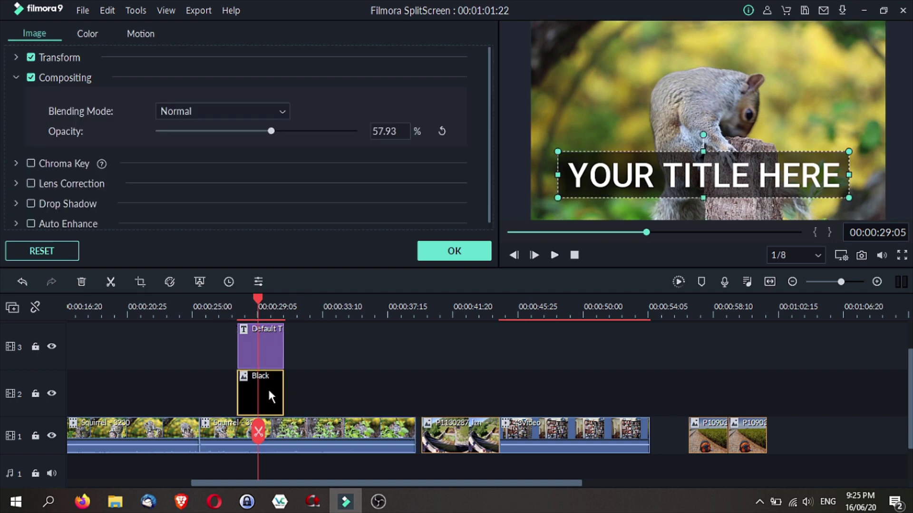
{"action": "left_click", "coordinate": [270, 355]}
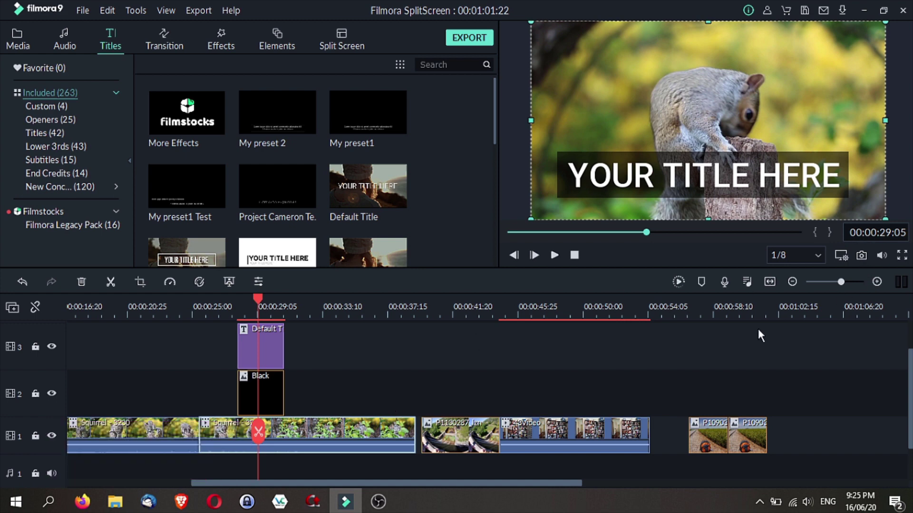
Move the playhead to timecode 00:00:32:26.
{"action": "left_click", "coordinate": [718, 312]}
{"action": "left_click_drag", "start_coordinate": [718, 311], "coordinate": [752, 303]}
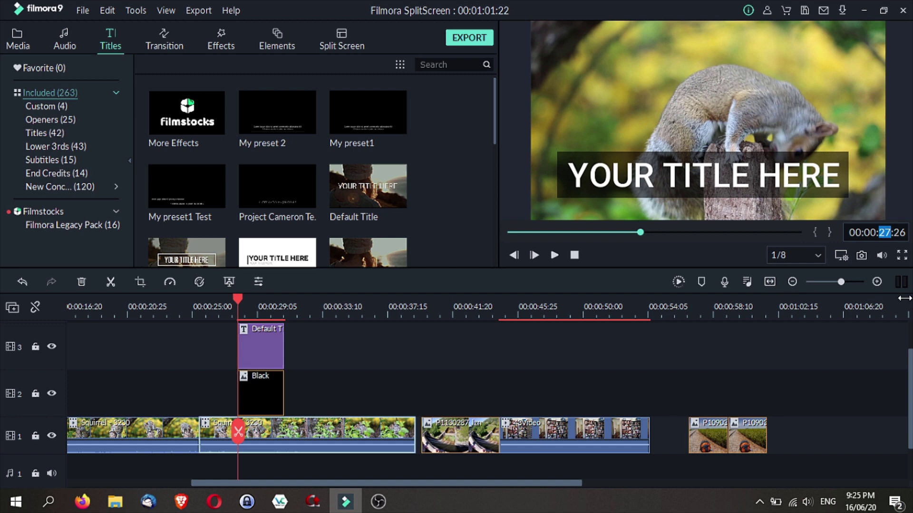
{"action": "type", "text": "32"}
{"action": "key", "text": "Return"}
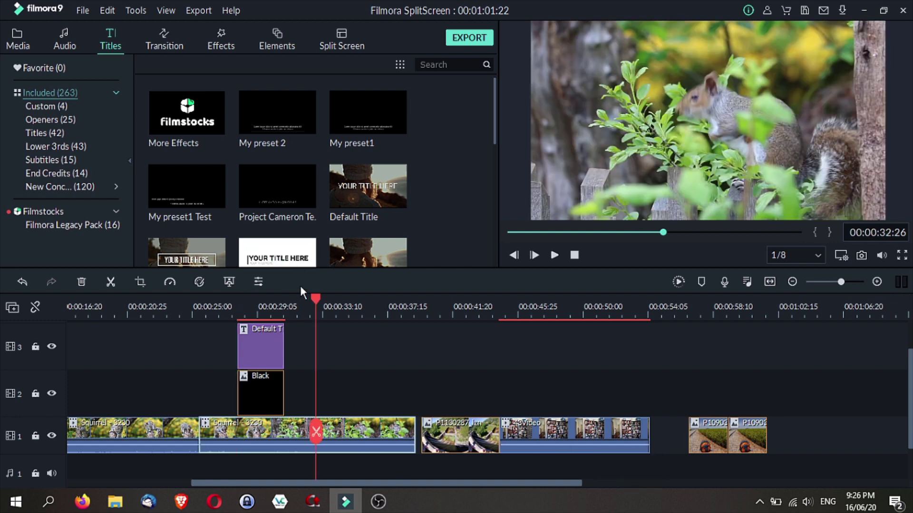
Extend the Default Title and Black clips so both end at the playhead.
{"action": "left_click", "coordinate": [269, 350]}
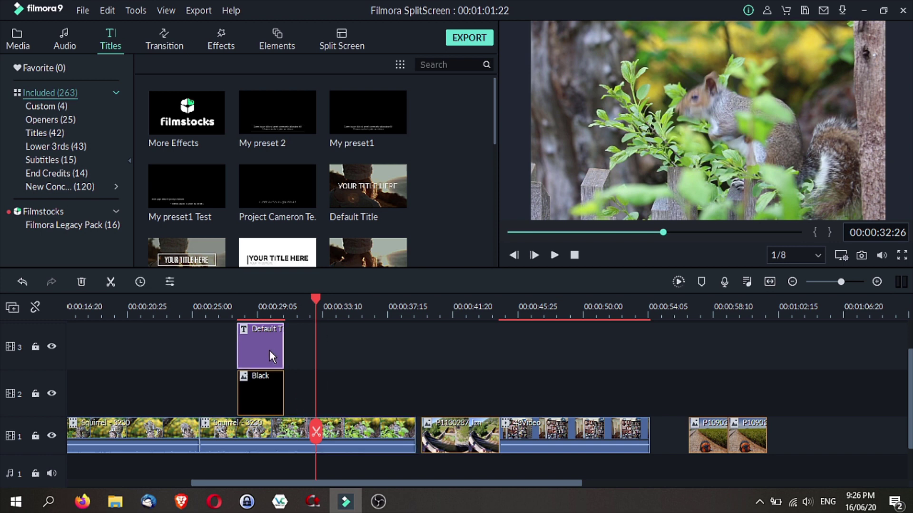
{"action": "left_click_drag", "start_coordinate": [283, 350], "coordinate": [315, 350]}
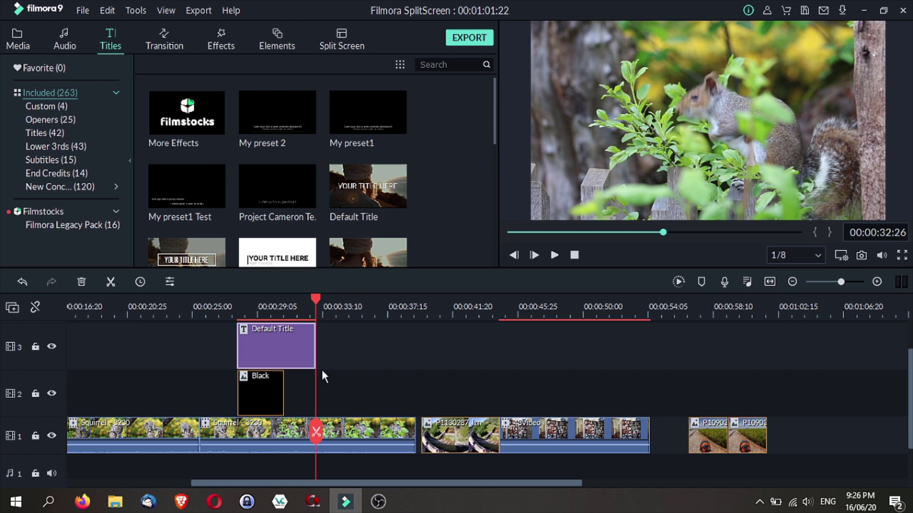
{"action": "left_click_drag", "start_coordinate": [283, 402], "coordinate": [315, 398]}
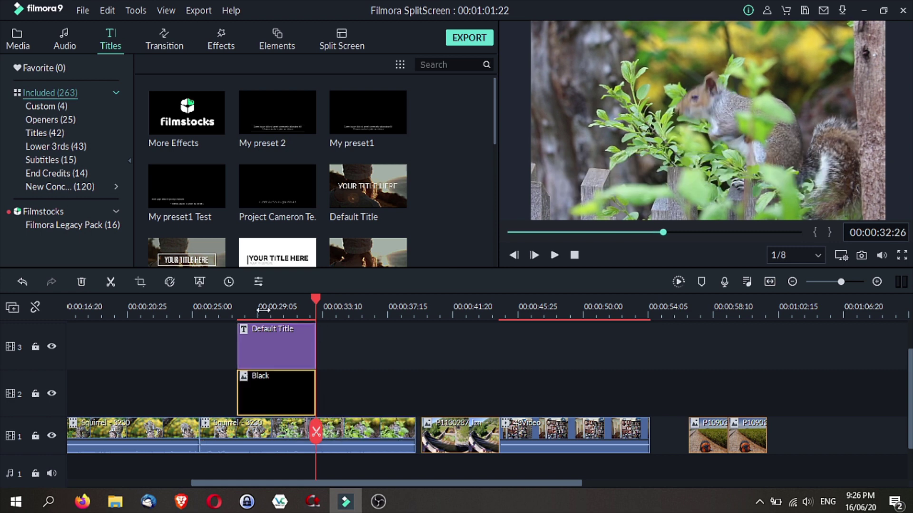
{"action": "key", "text": "Up"}
{"action": "key", "text": "Down"}
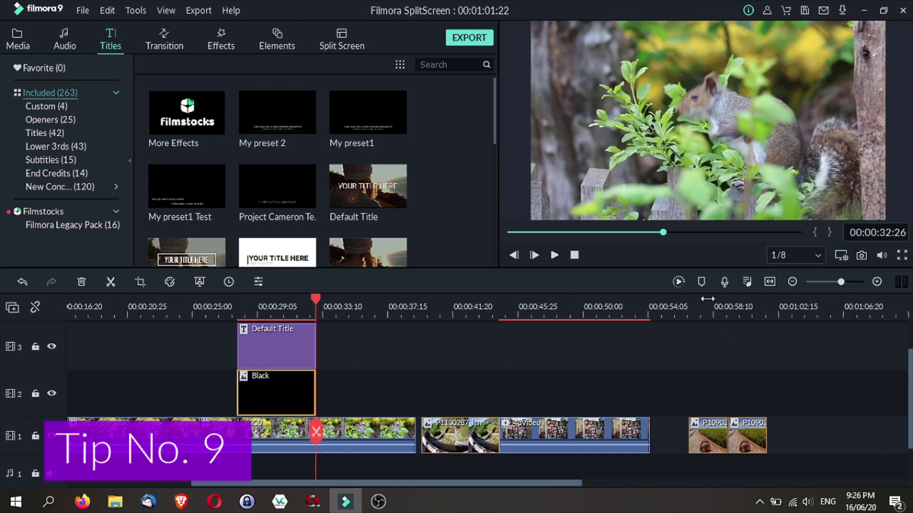
Render and play back a timeline preview, then clear it with Delete Preview Render Files.
{"action": "left_click", "coordinate": [523, 311]}
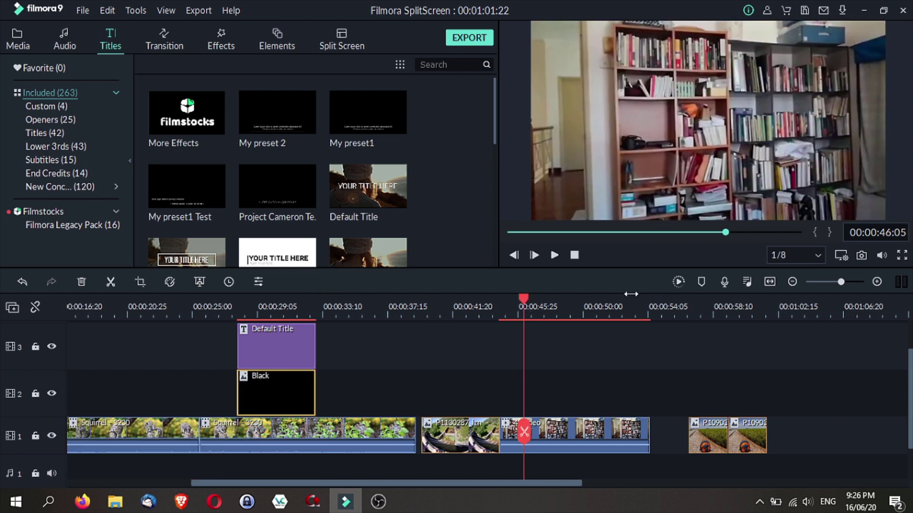
{"action": "left_click", "coordinate": [263, 309]}
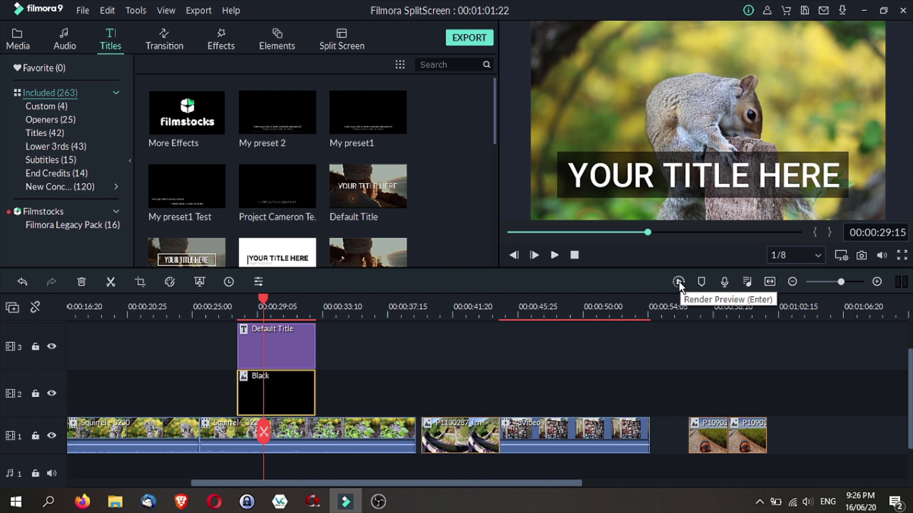
{"action": "left_click", "coordinate": [678, 282]}
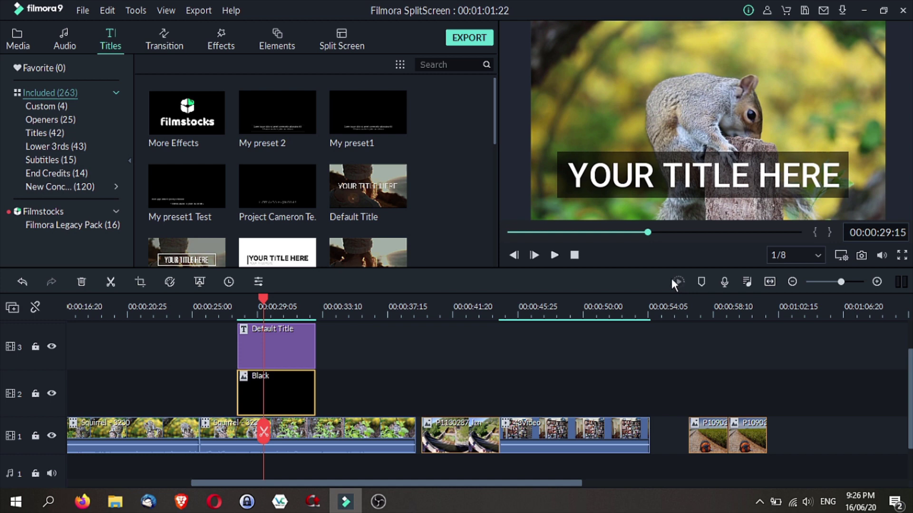
{"action": "left_click", "coordinate": [555, 255]}
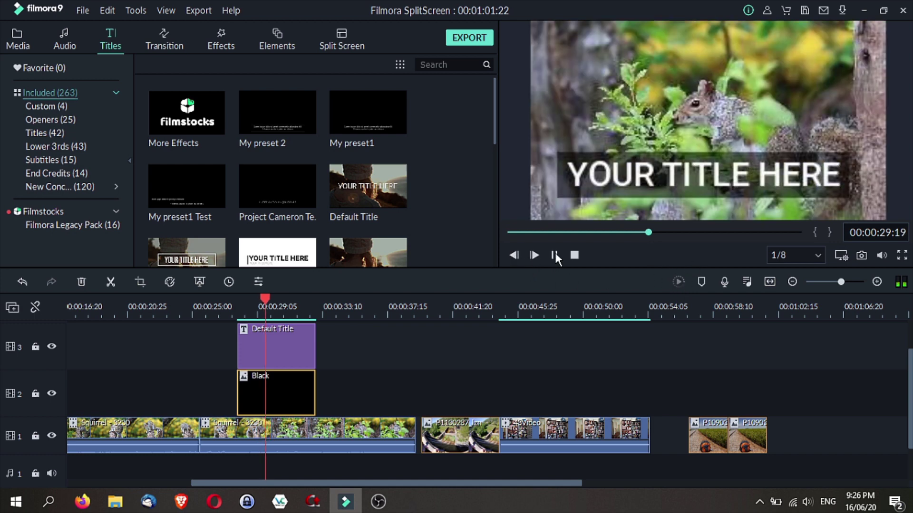
{"action": "left_click", "coordinate": [554, 255]}
{"action": "left_click", "coordinate": [83, 10]}
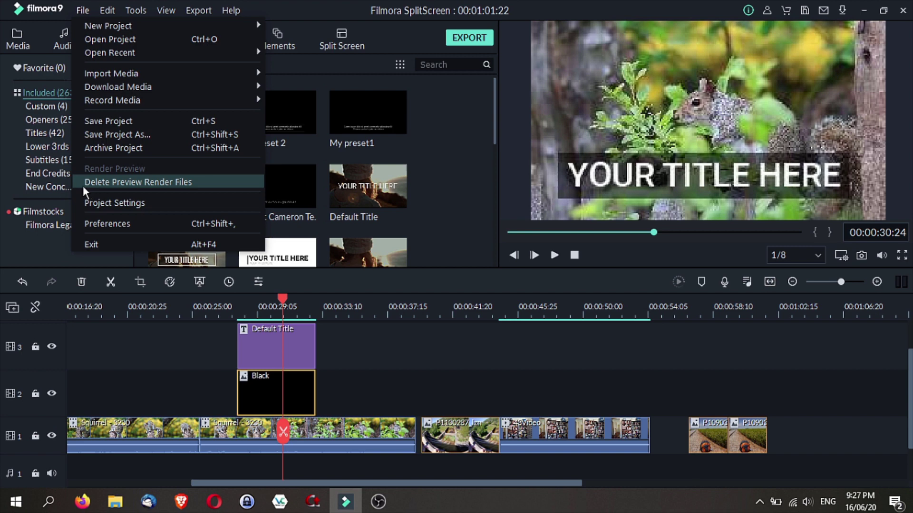
{"action": "left_click", "coordinate": [83, 185]}
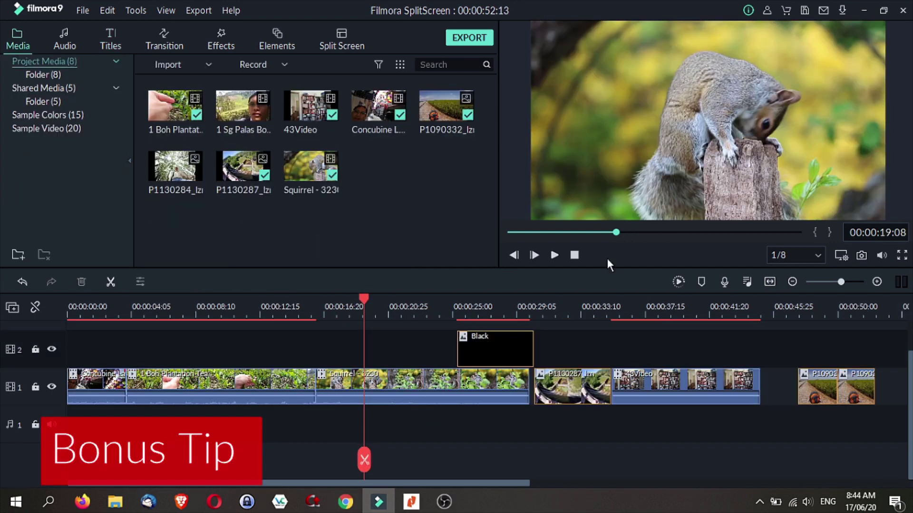
{"action": "key", "text": "ctrl+b"}
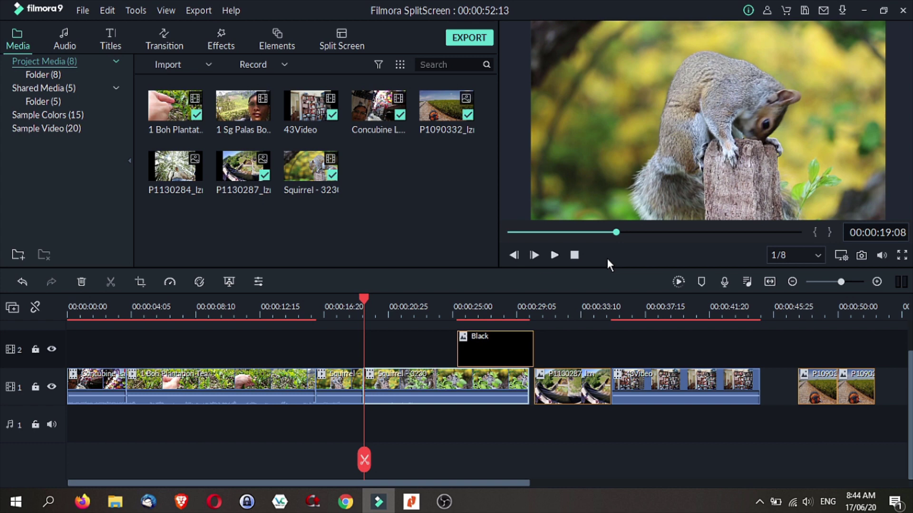
{"action": "key", "text": "ctrl+z"}
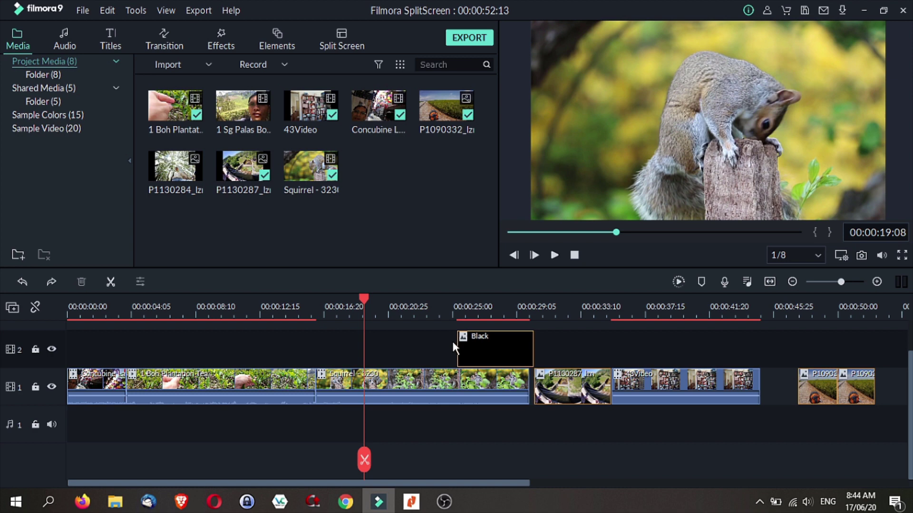
{"action": "left_click", "coordinate": [412, 378]}
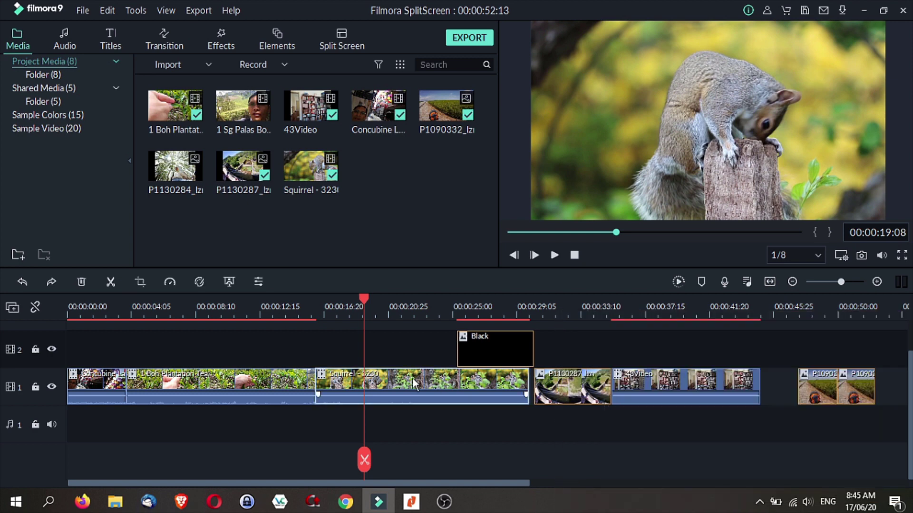
{"action": "key", "text": "Up"}
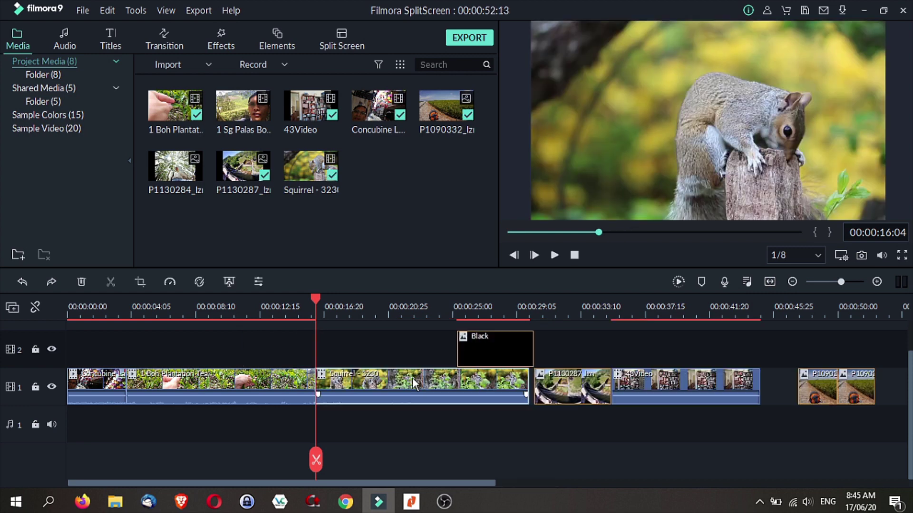
{"action": "left_click", "coordinate": [411, 505]}
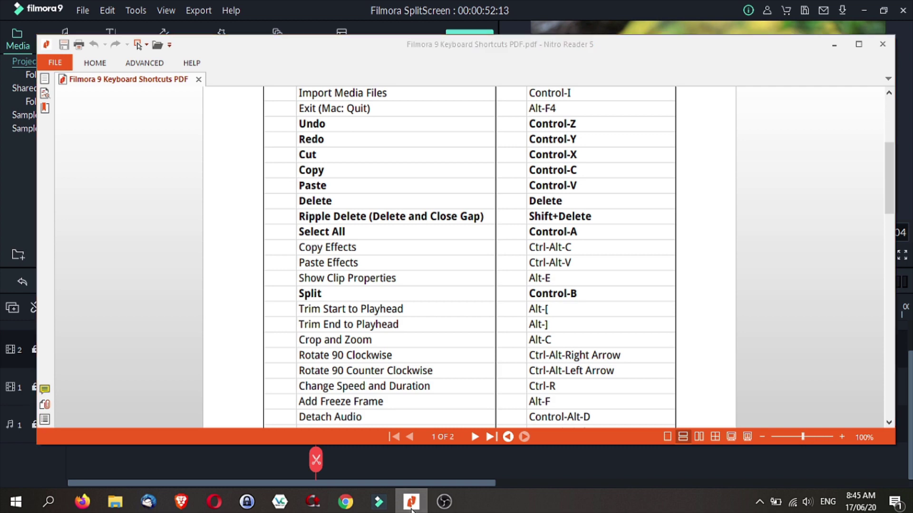
{"action": "left_click", "coordinate": [412, 505]}
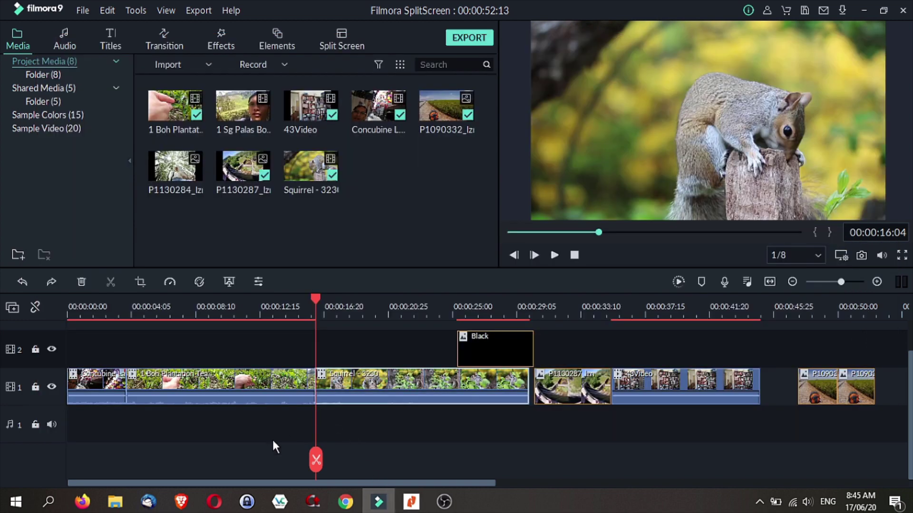
Select all clips on the SplitScreen timeline with Ctrl+A.
{"action": "key", "text": "ctrl+a"}
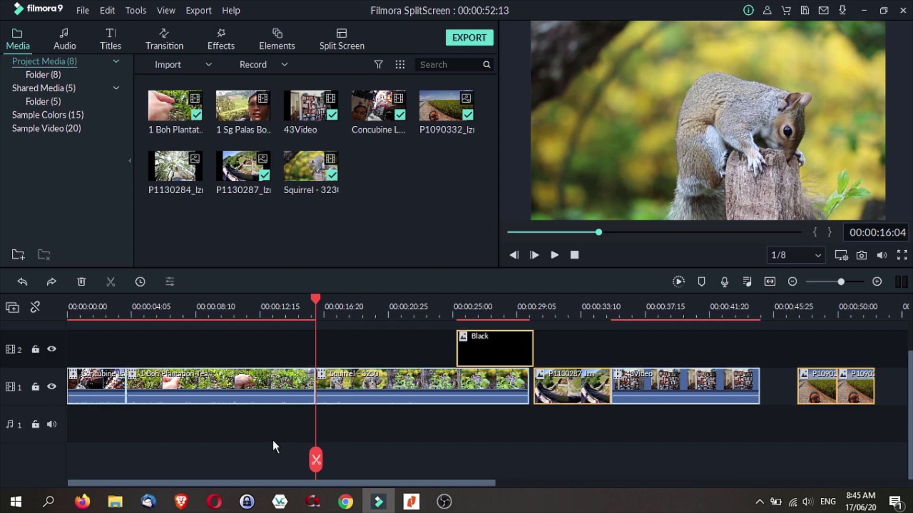